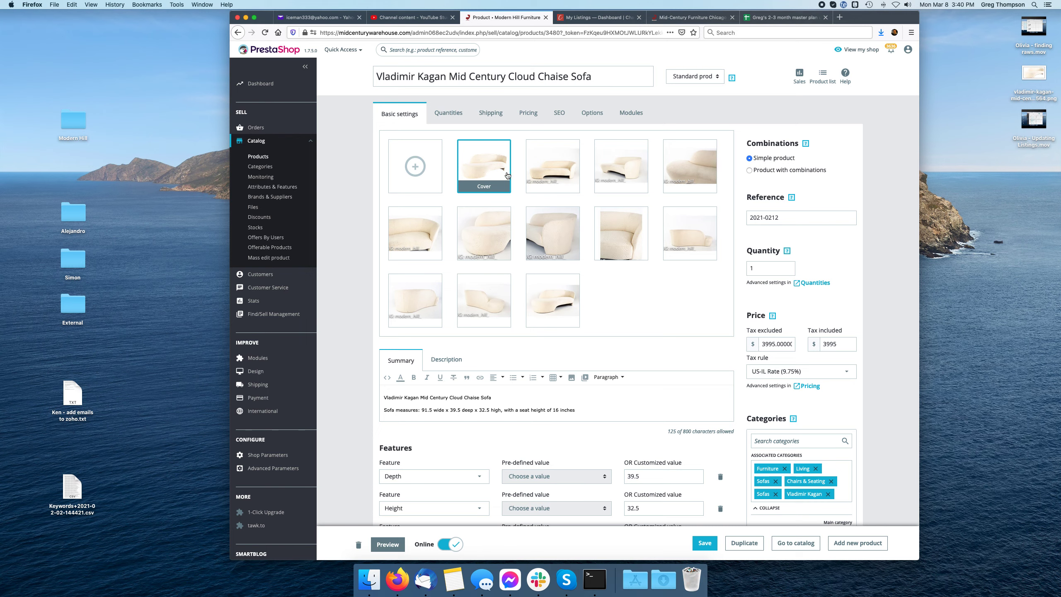
- Look over the active listings on the Chairish My Listings page, returning to the PrestaShop product page when done
left_click(598, 17)
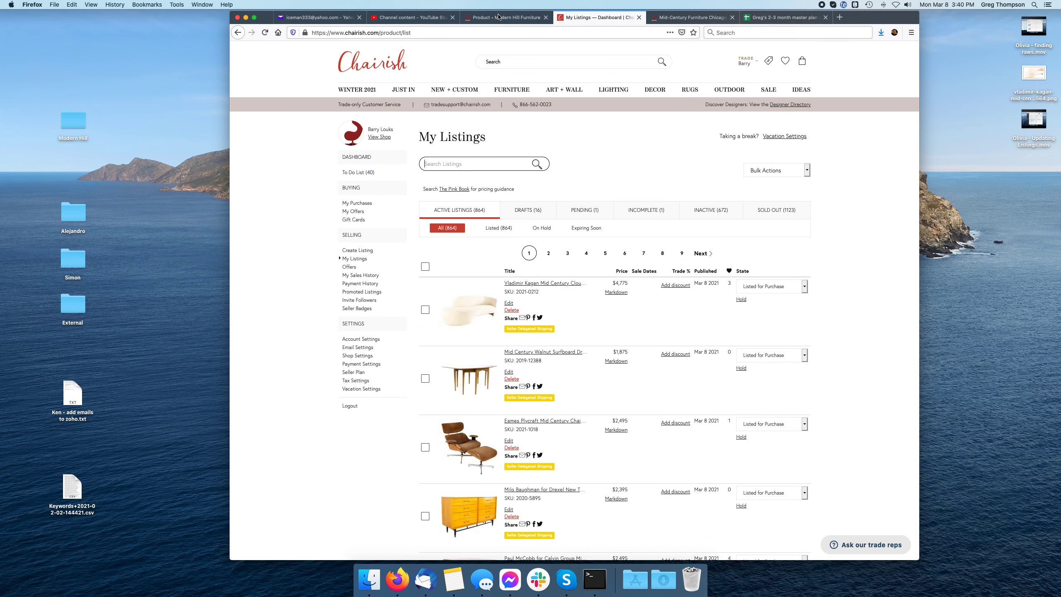
scroll(553, 328, "down", 1)
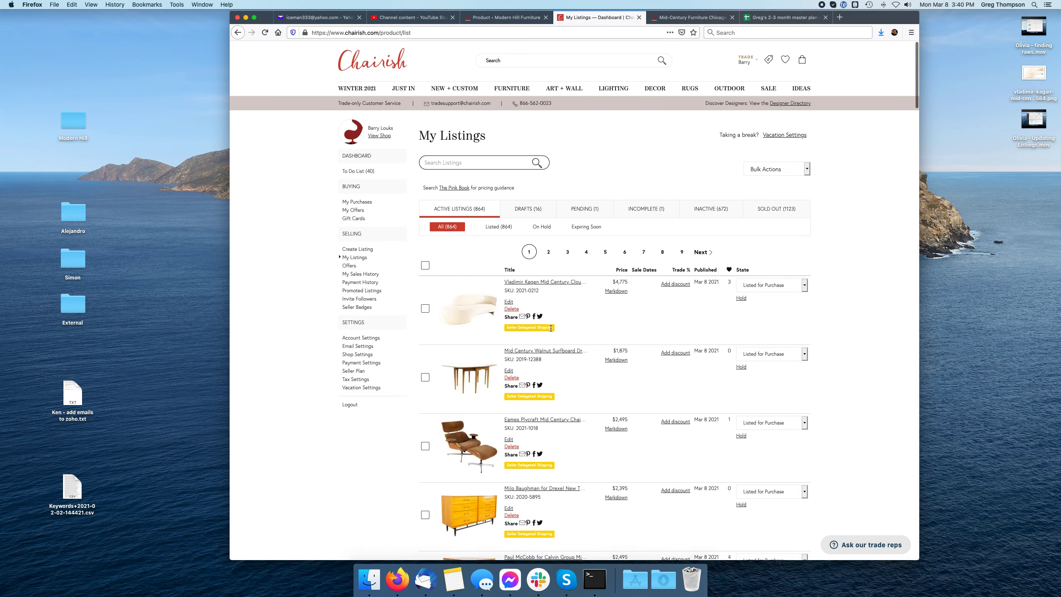
scroll(553, 328, "up", 1)
scroll(530, 208, "down", 8)
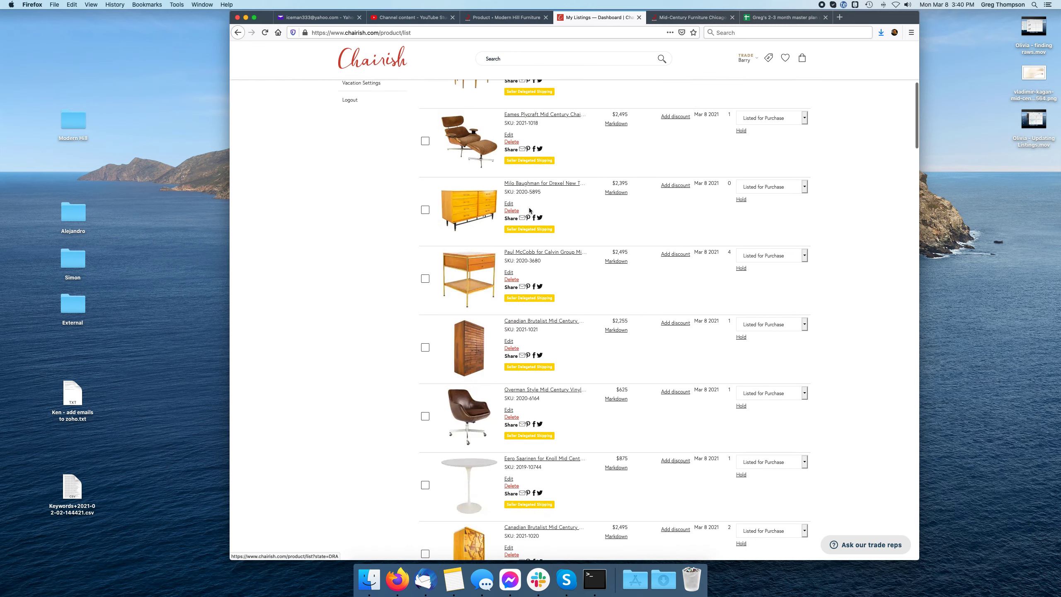
scroll(529, 207, "up", 8)
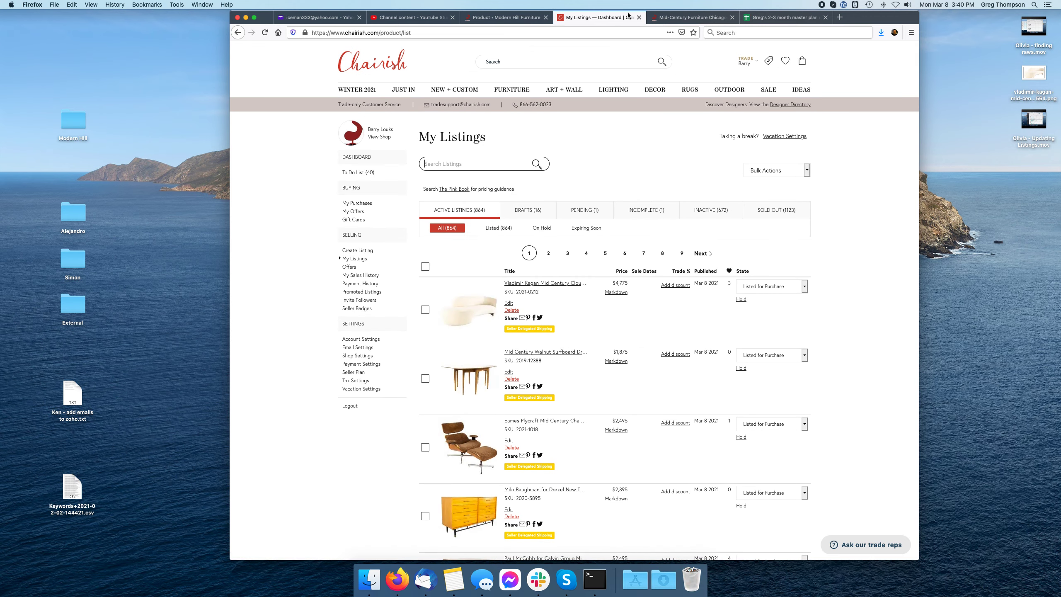
left_click(498, 19)
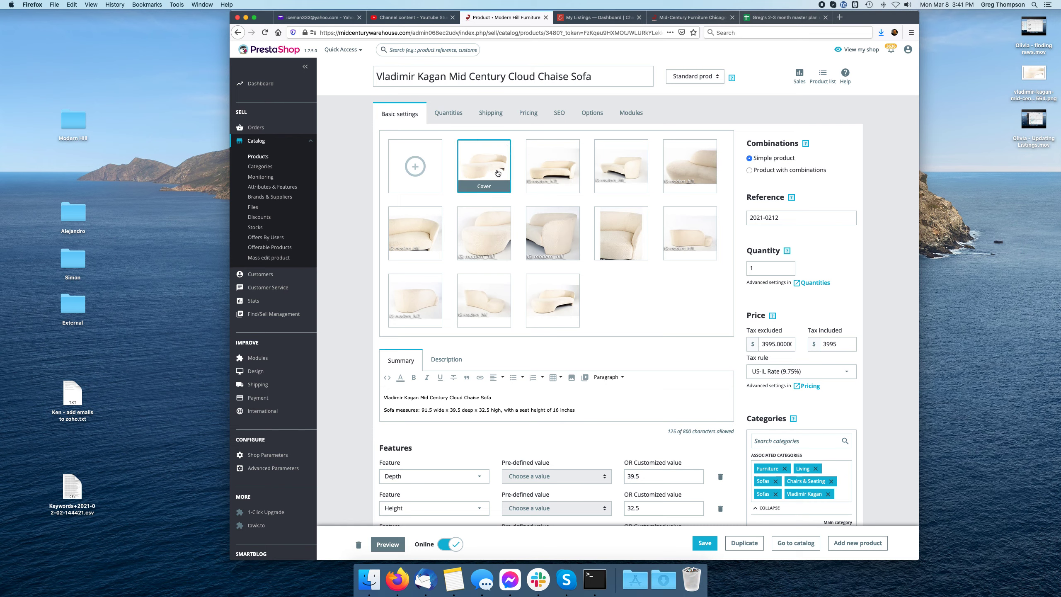
- Caption the second product image "Straight view of Vladimir Kagan Mid Century Cloud Chaise Sofa", reusing the copied product title, and save its image settings
left_click(486, 163)
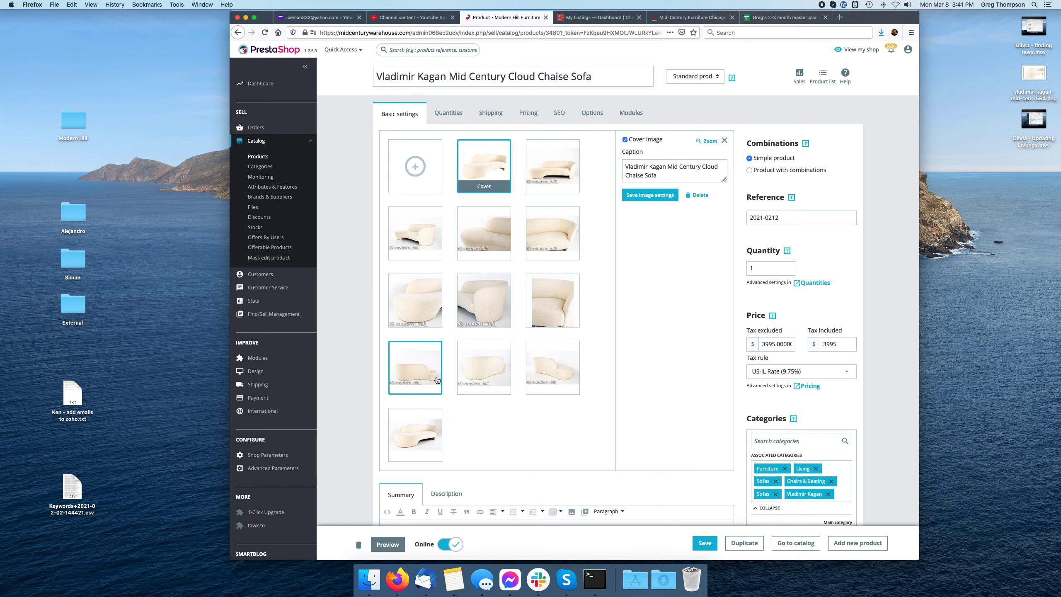
left_click(551, 171)
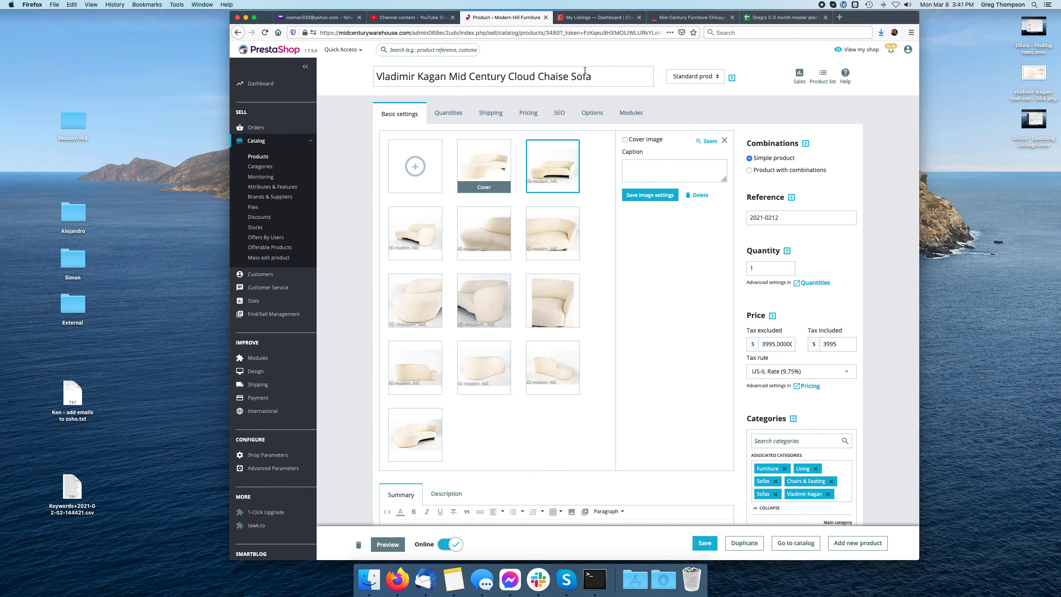
triple_click(605, 76)
key("super+c")
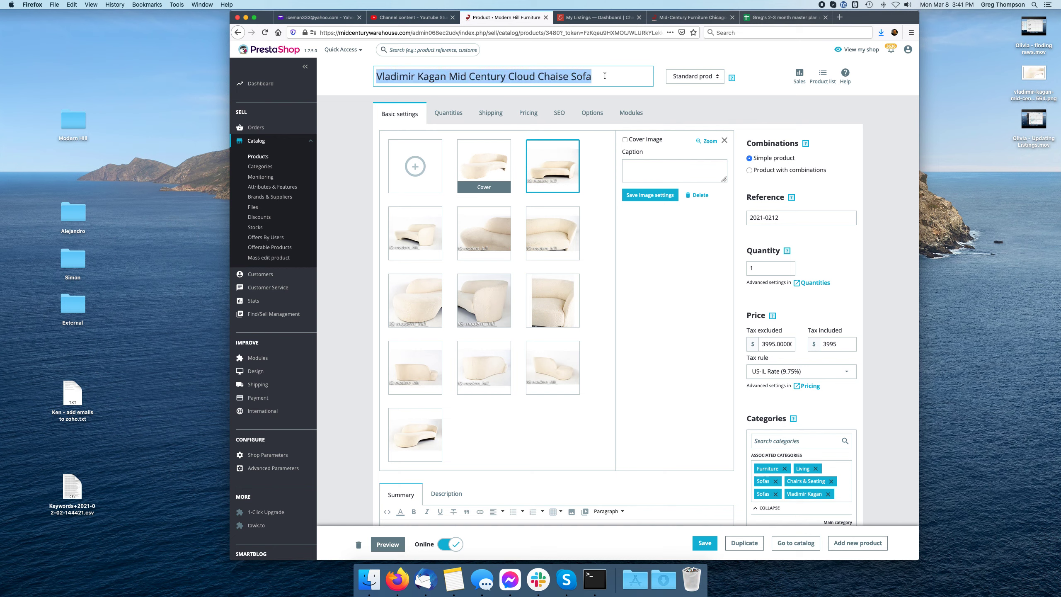
left_click(648, 170)
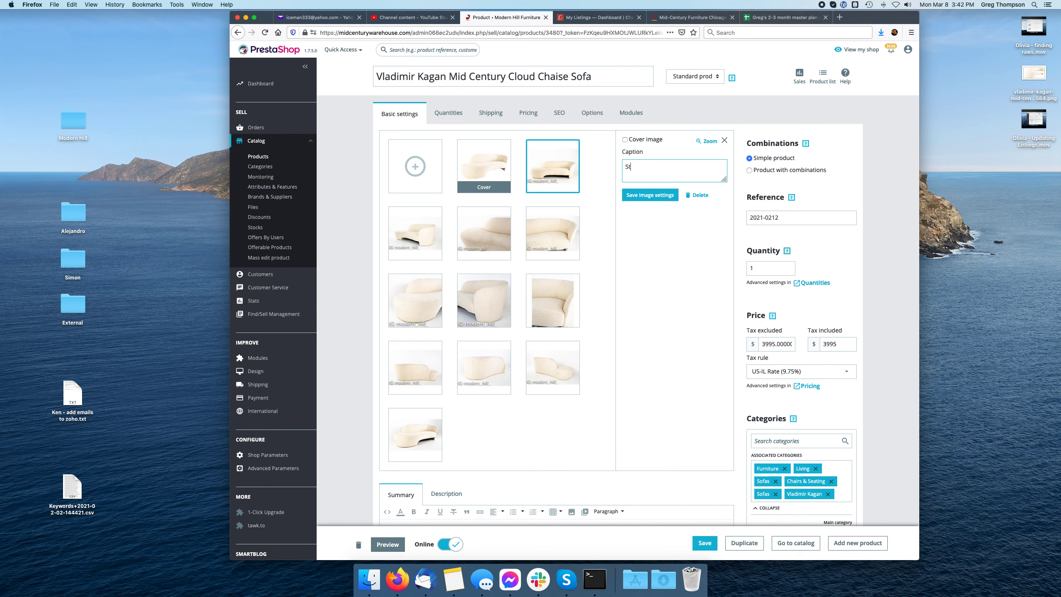
type("aight view of")
key("super+v")
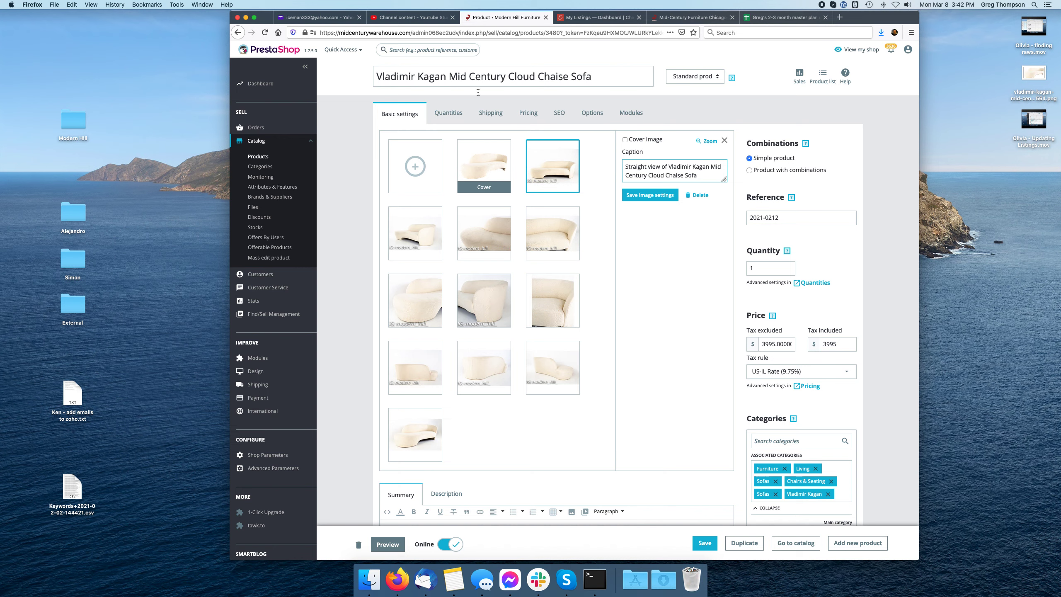
left_click(633, 197)
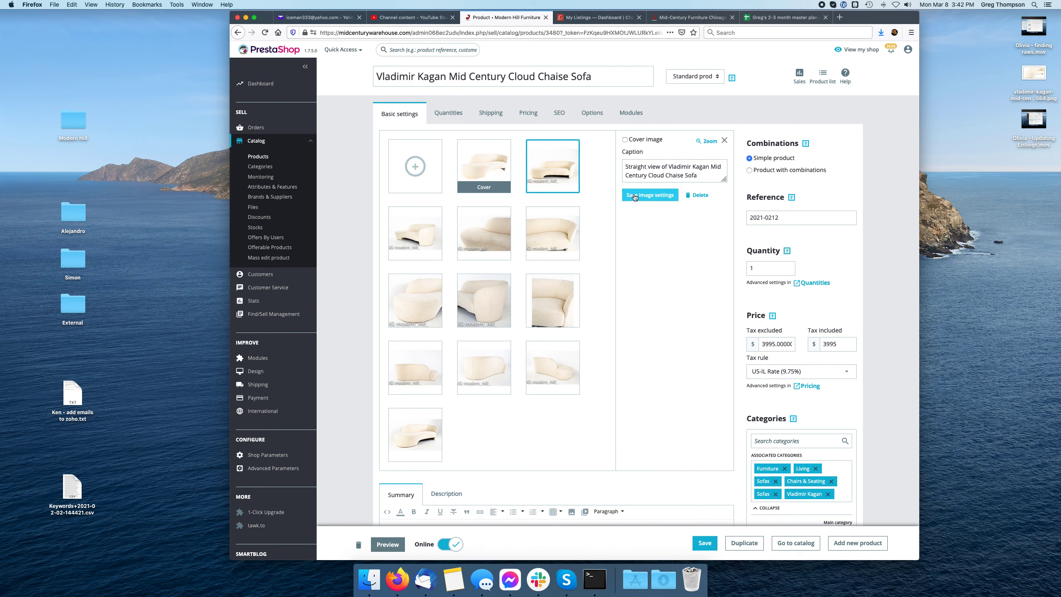
- Caption the third product image "Left Angled view of Vladimir Kagan Mid Century Cloud Chaise Sofa" and save its image settings
left_click(416, 233)
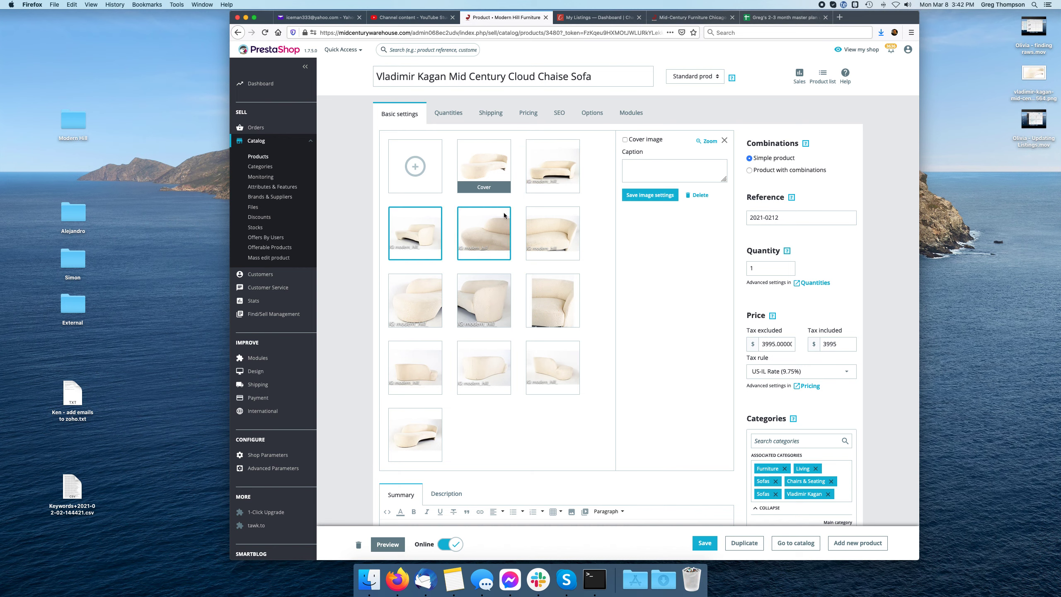
left_click(639, 170)
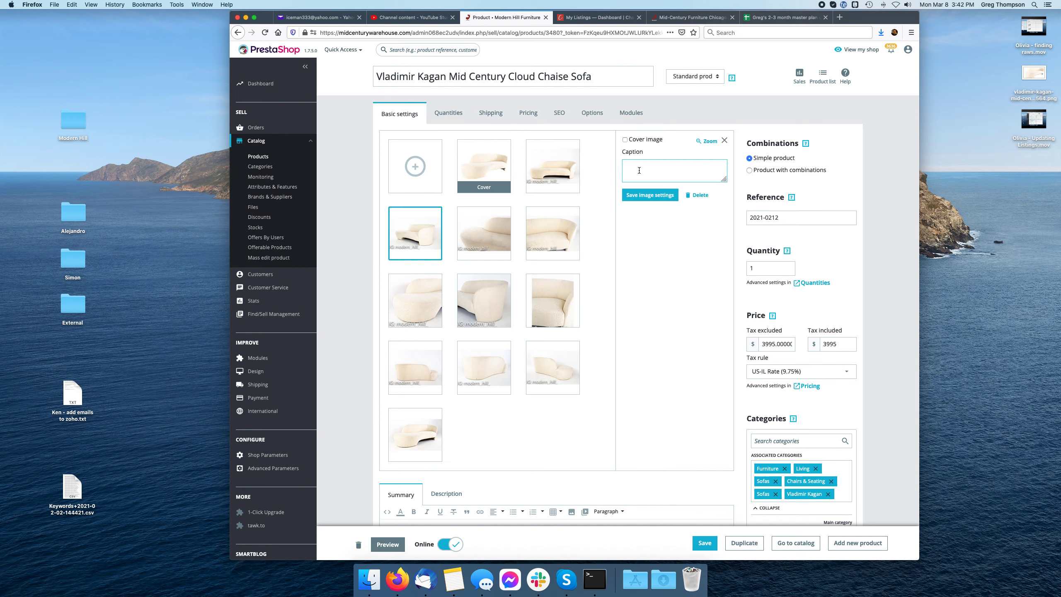
type("Angled view of")
key("super+v")
type("Right")
key("BackSpace")
key("BackSpace")
key("BackSpace")
key("BackSpace")
key("BackSpace")
type("Left")
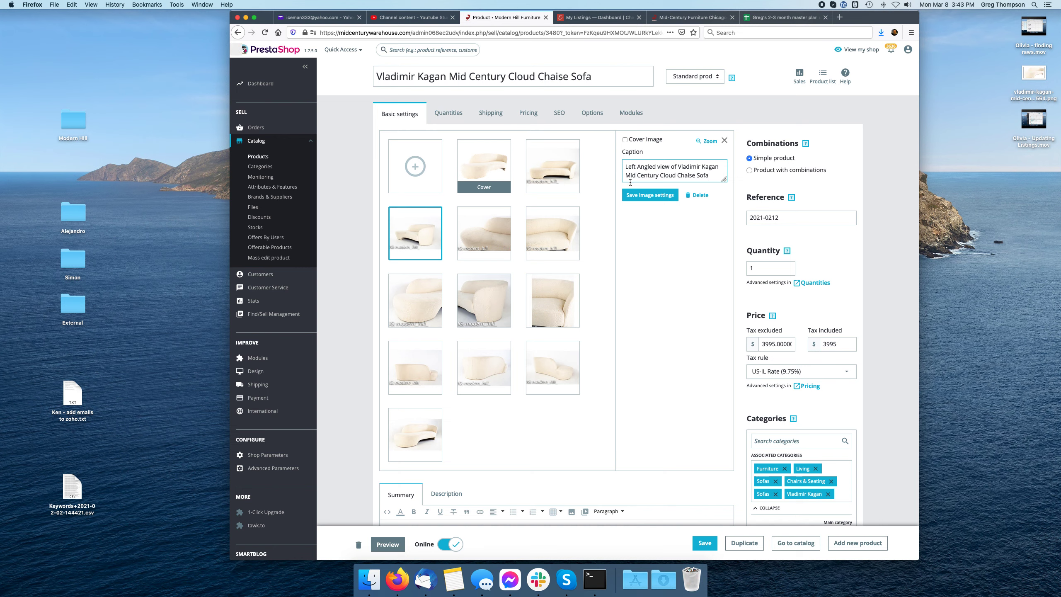
left_click(649, 195)
- Enter "Close up left photo of Vladimir Kagan Mid Century Cloud Chaise Sofa" as the fourth product image's caption
left_click(489, 241)
left_click(641, 167)
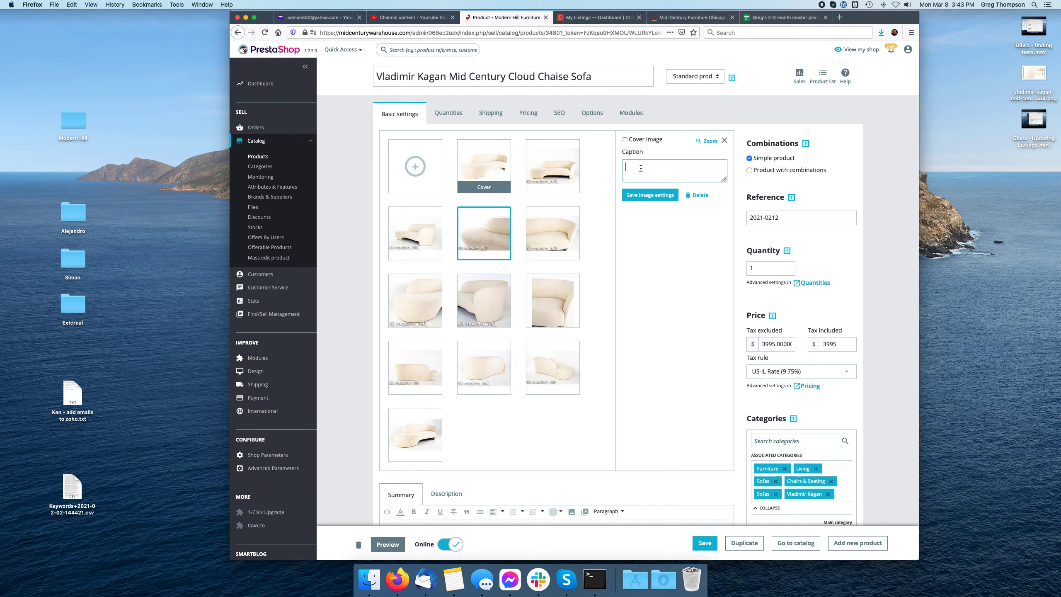
type("Clos")
type("e up left view")
key("BackSpace")
key("BackSpace")
type("phot")
type("o o")
key("super+v")
- Reword the start of the fourth image's caption to "Left close up photo of" and save its image settings
key("Up")
key("Left")
key("Left")
key("Left")
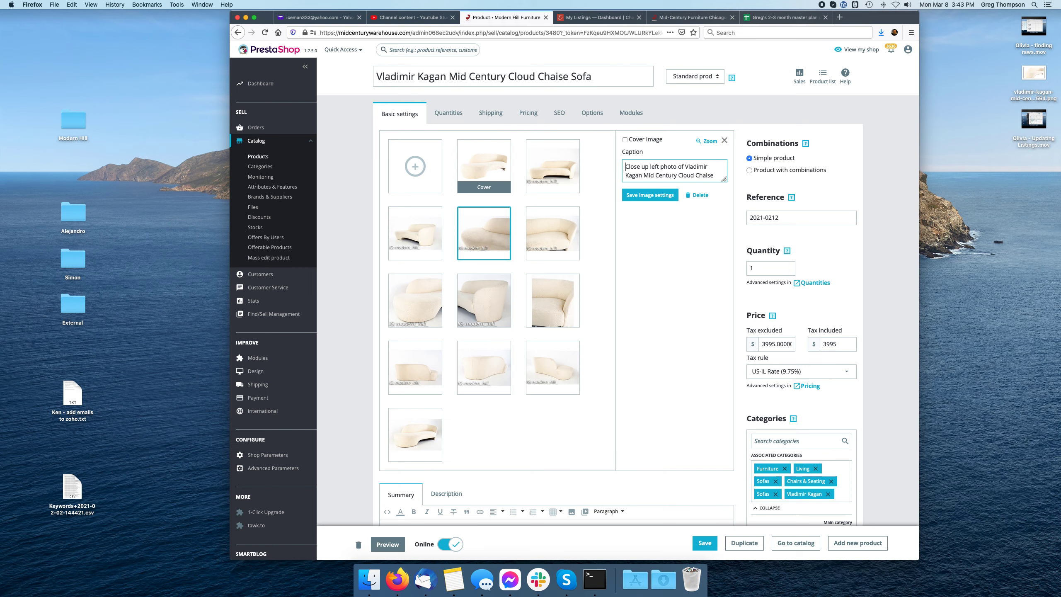
type("Left")
key("Delete")
type("c")
key("BackSpace")
key("BackSpace")
key("BackSpace")
key("BackSpace")
key("BackSpace")
key("Down")
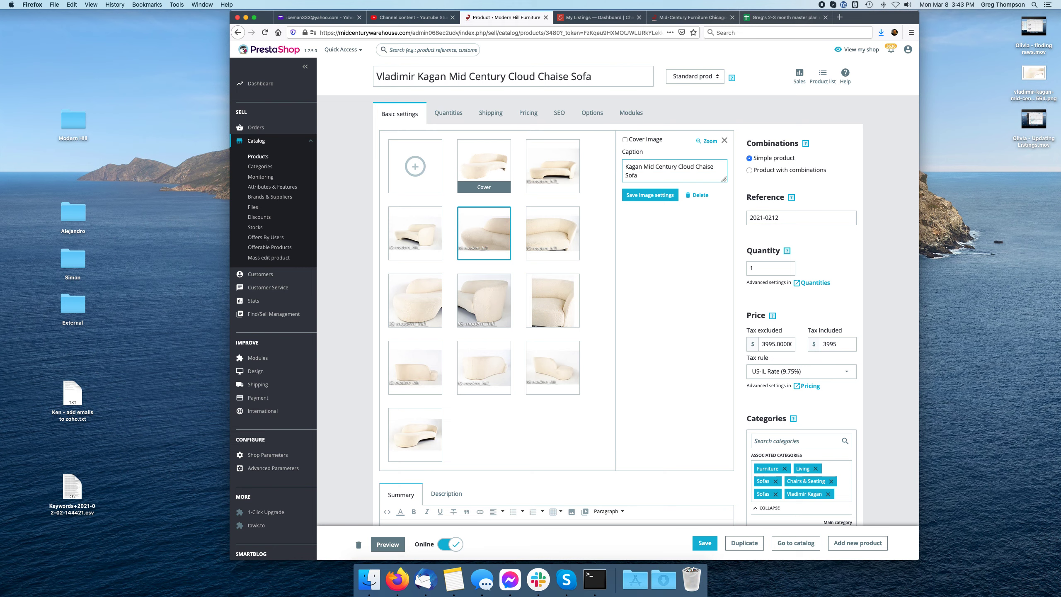
left_click(650, 195)
- Caption the fifth product image "Right close up photo of Vladimir Kagan Mid Century Cloud Chaise Sofa" and save its image settings
left_click(556, 238)
left_click(644, 173)
type("Right close u")
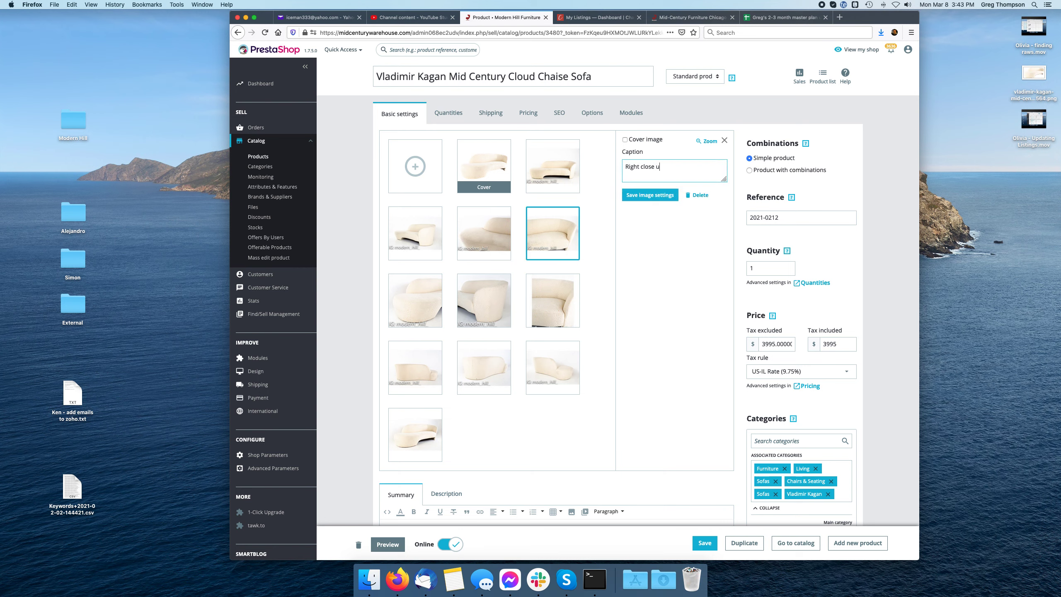
type("p photo")
type(" of Vladimir Kagan Mid Century Cloud Chaise")
type(" Sofa")
left_click(649, 195)
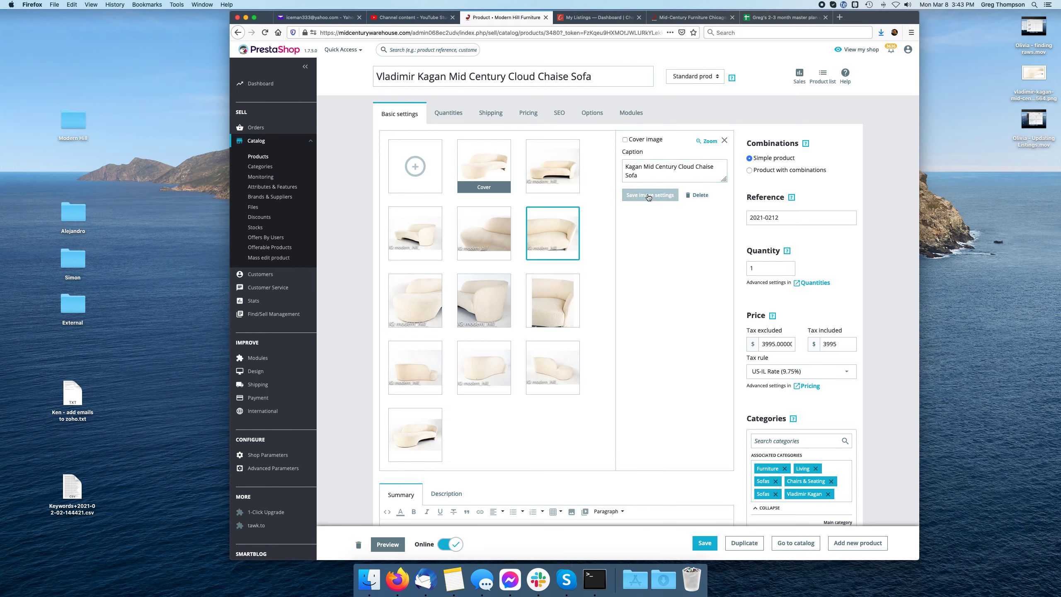
left_click(415, 303)
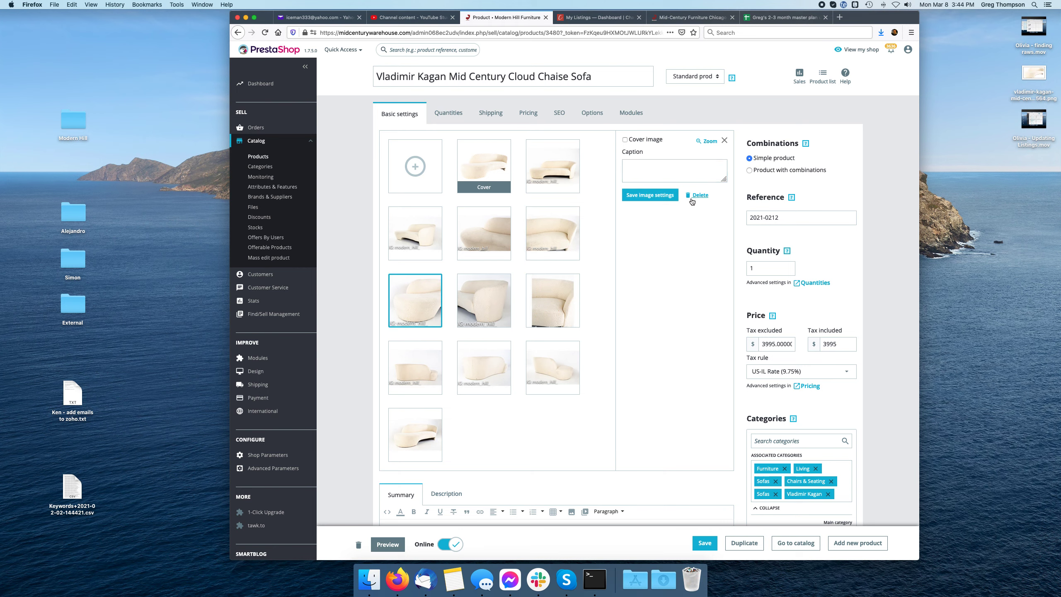
left_click(657, 165)
type("Lower left close up view of")
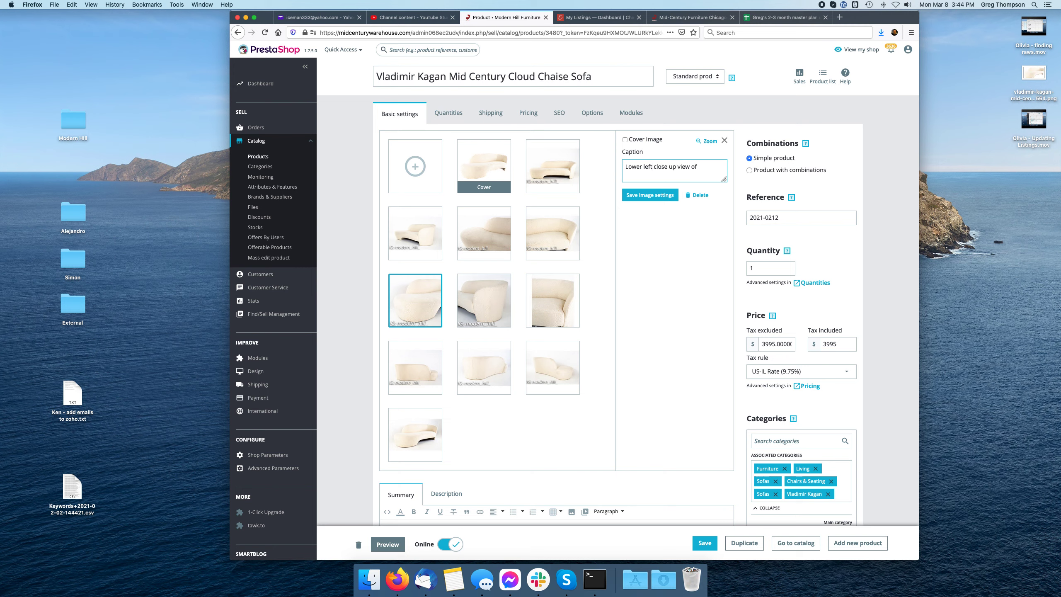
key("super+v")
left_click(486, 303)
- Caption the sixth product image "Lower left close up view of Vladimir Kagan Mid Century Cloud Chaise Sofa" and save its image settings
left_click(434, 305)
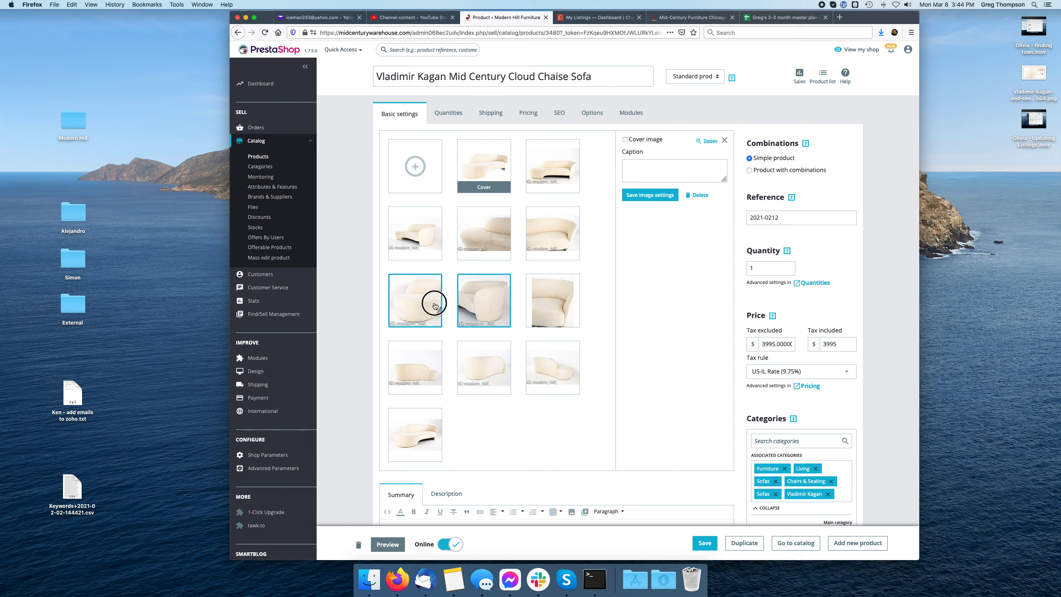
left_click(652, 174)
type("Lower left close up view of")
key("super+v")
left_click(661, 196)
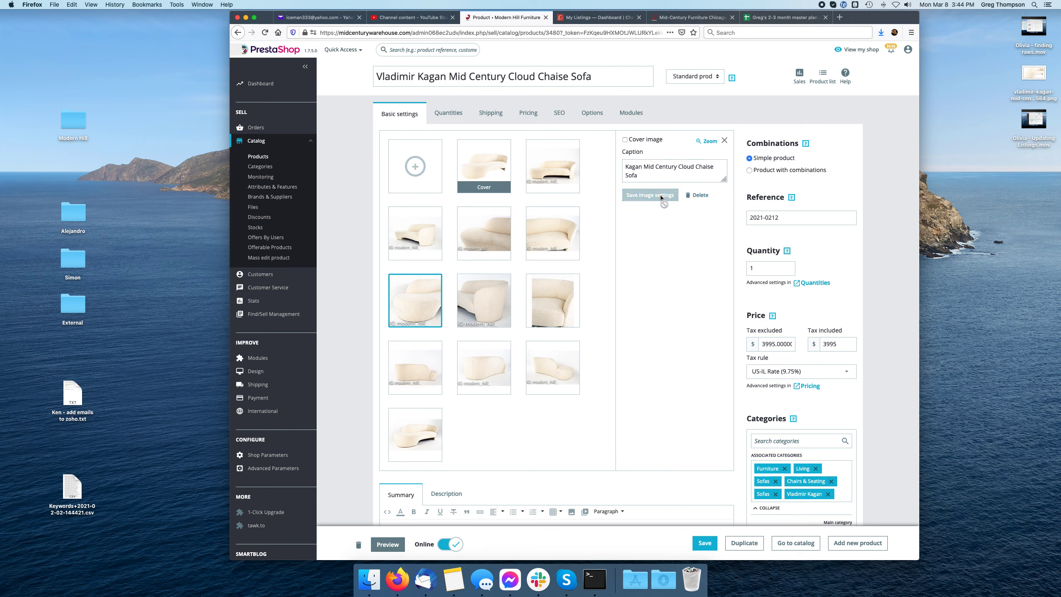
- Caption the seventh product image "Lower right close up view of Vladimir Kagan Mid Century Cloud Chaise Sofa" and save its image settings
left_click(477, 307)
left_click(656, 163)
type("Lowe")
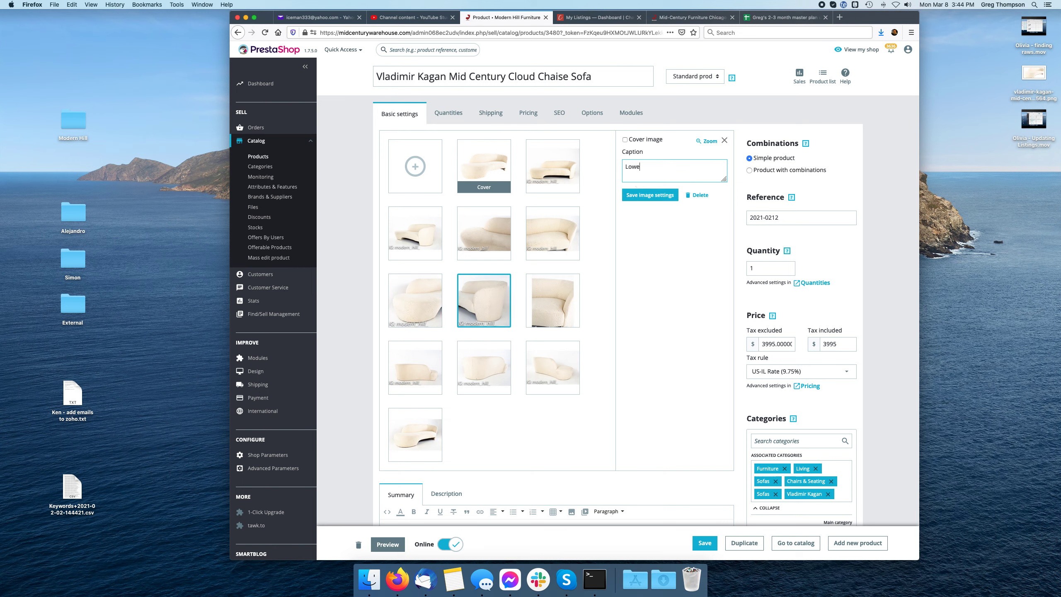
type("r right close up view of")
key("super+v")
left_click(650, 195)
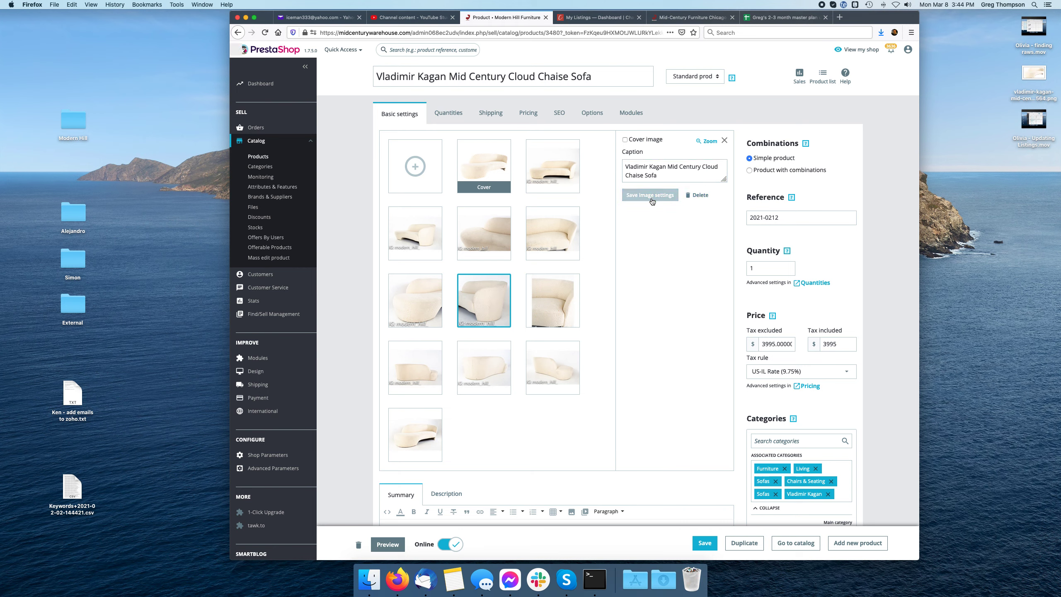
- Caption the eighth product image "Close up cushion photo of Vladimir Kagan Mid Century Cloud Chaise Sofa" and save its image settings
left_click(568, 300)
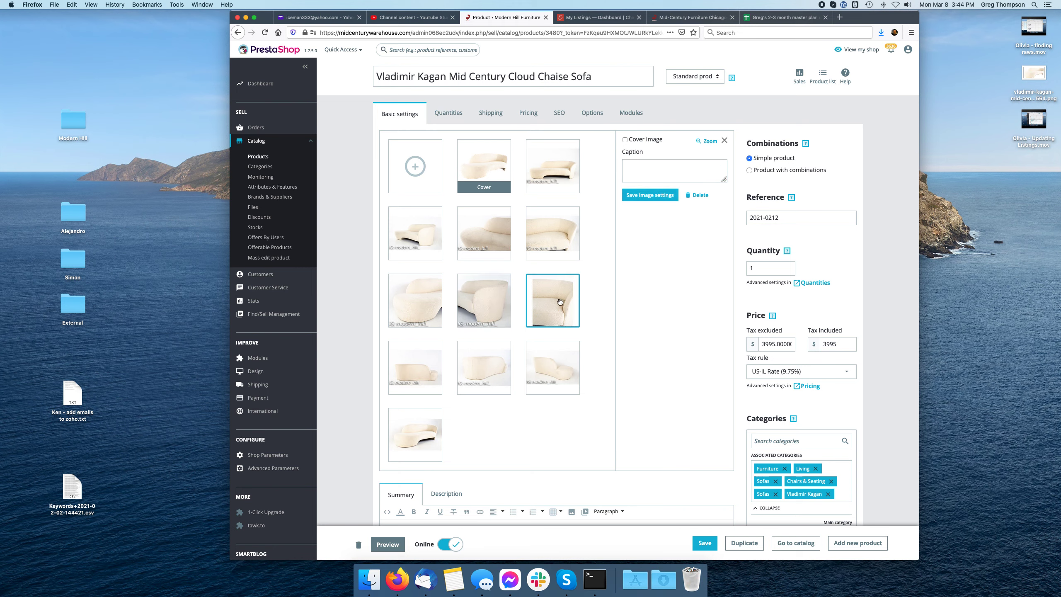
left_click(643, 172)
type("Close up cushion view")
key("BackSpace")
key("BackSpace")
key("BackSpace")
key("BackSpace")
type("p")
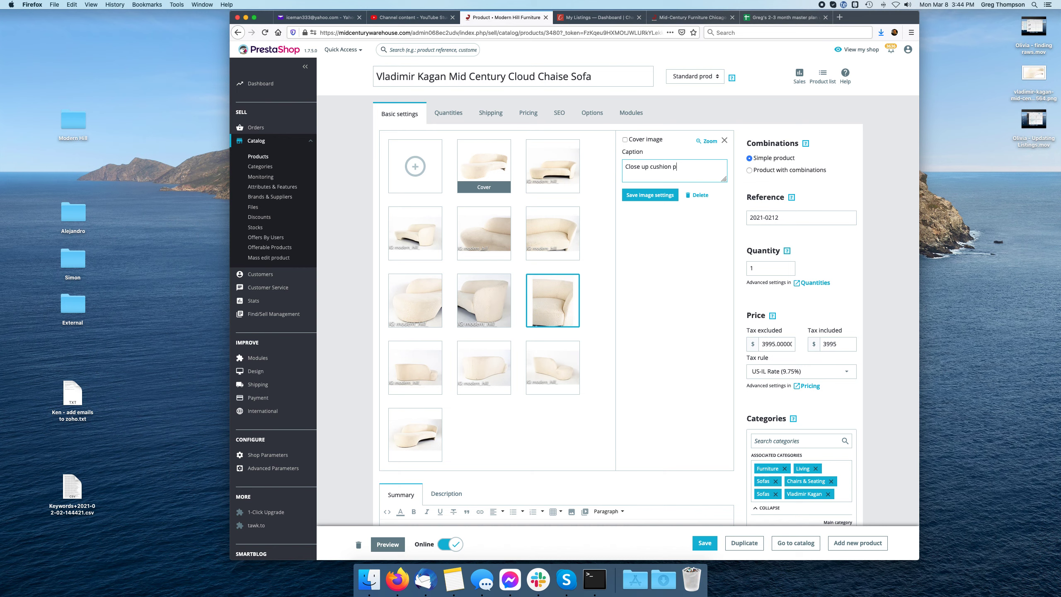
type("hoto of")
key("super+v")
left_click(651, 194)
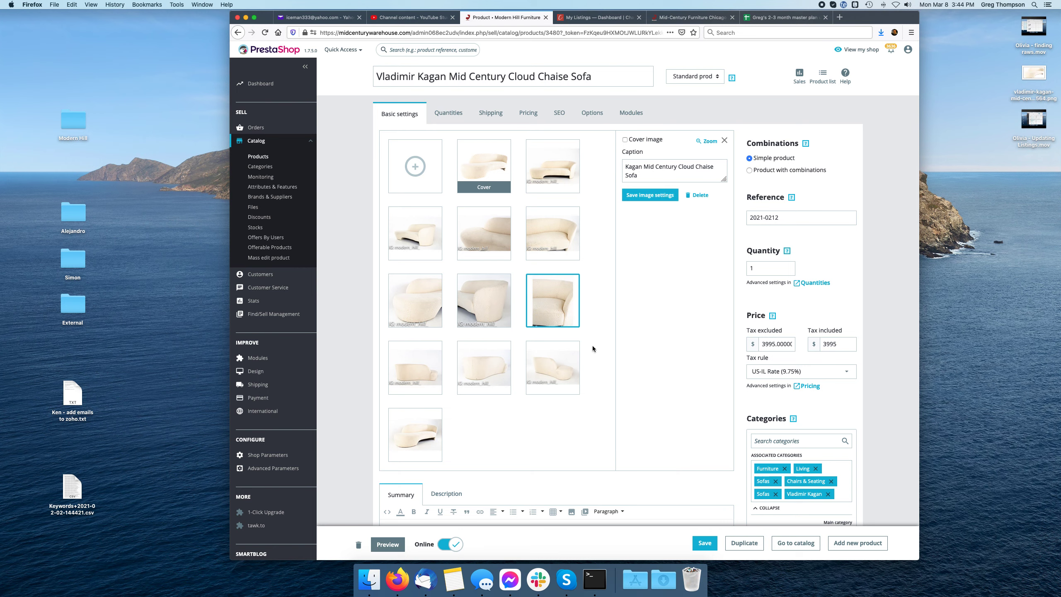
- Caption the ninth product image "Rear view of Vladimir Kagan Mid Century Cloud Chaise Sofa" and save its image settings
left_click(391, 378)
left_click(649, 166)
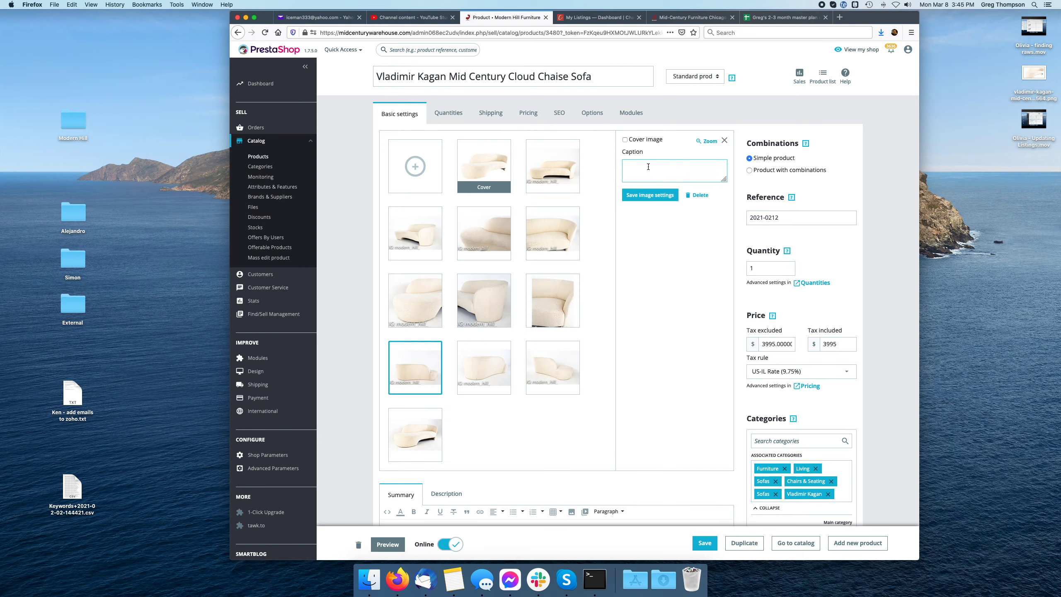
type("Rear view of")
key("super+v")
type("0")
key("BackSpace")
left_click(637, 198)
- Caption the tenth product image "Back angled view of Vladimir Kagan Mid Century Cloud Chaise Sofa" and save its image settings
left_click(483, 368)
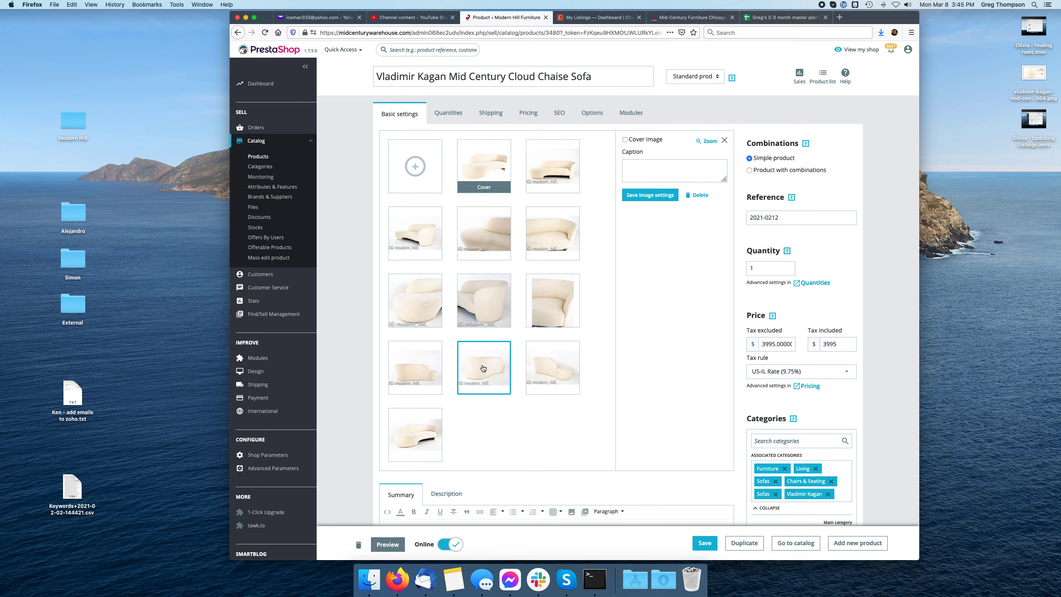
left_click(653, 171)
type("Back angled view of")
type("Vladimir Kagan Mid Century Cloud Chaise Sofa")
left_click(650, 195)
- Caption the eleventh product image "Rear angled photo of Vladimir Kagan Mid Century Cloud Chaise Sofa" and save its image settings
left_click(551, 367)
left_click(662, 163)
type("Rear angled view o")
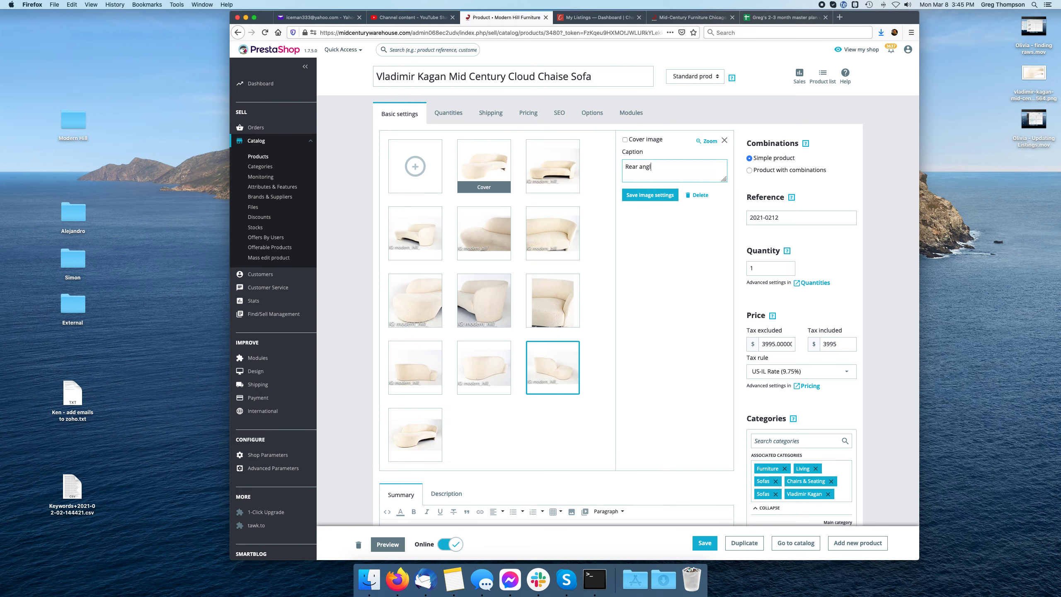
key("BackSpace")
key("BackSpace")
key("BackSpace")
key("BackSpace")
key("BackSpace")
type("photo")
type("Vladimir Kagan Mid Century Cloud Chaise Sofa")
key("Up")
key("Up")
key("Down")
key("Down")
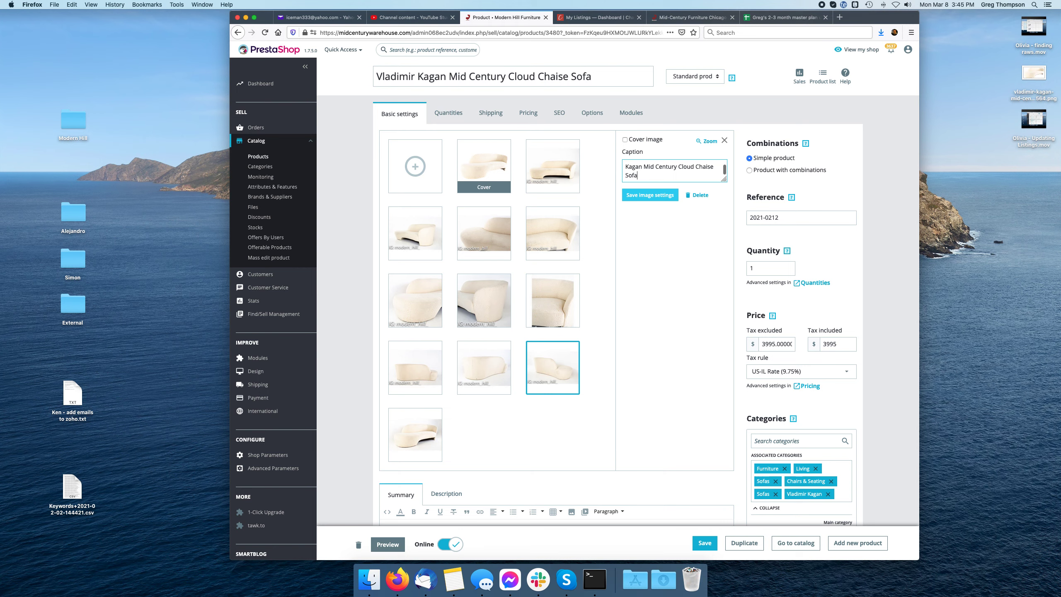
left_click(654, 196)
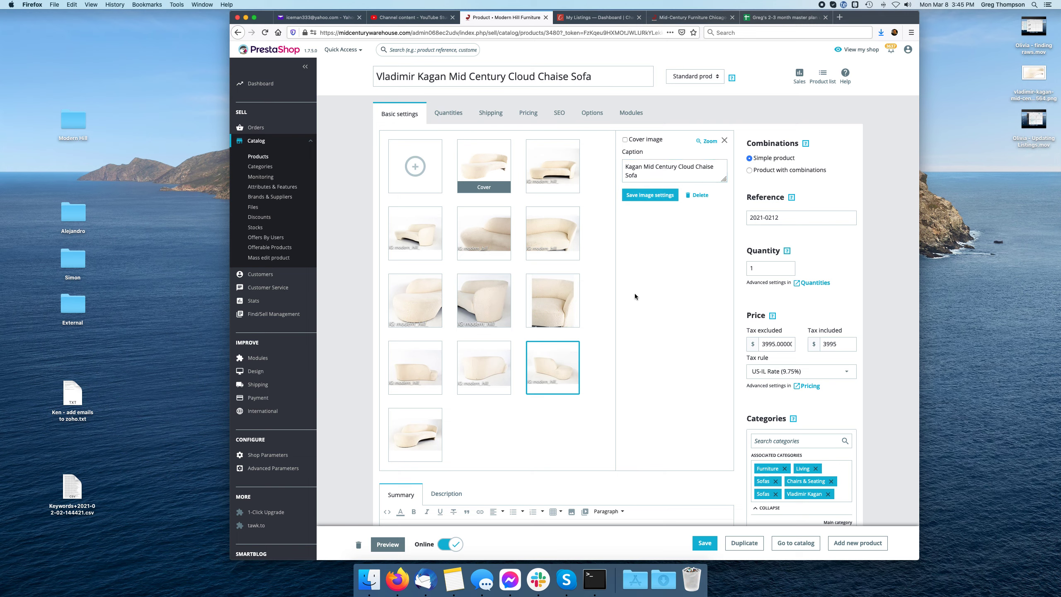
- Caption the twelfth product image "Main angled view of Vladimir Kagan Mid Century Cloud Chaise Sofa" and save its image settings
left_click(416, 435)
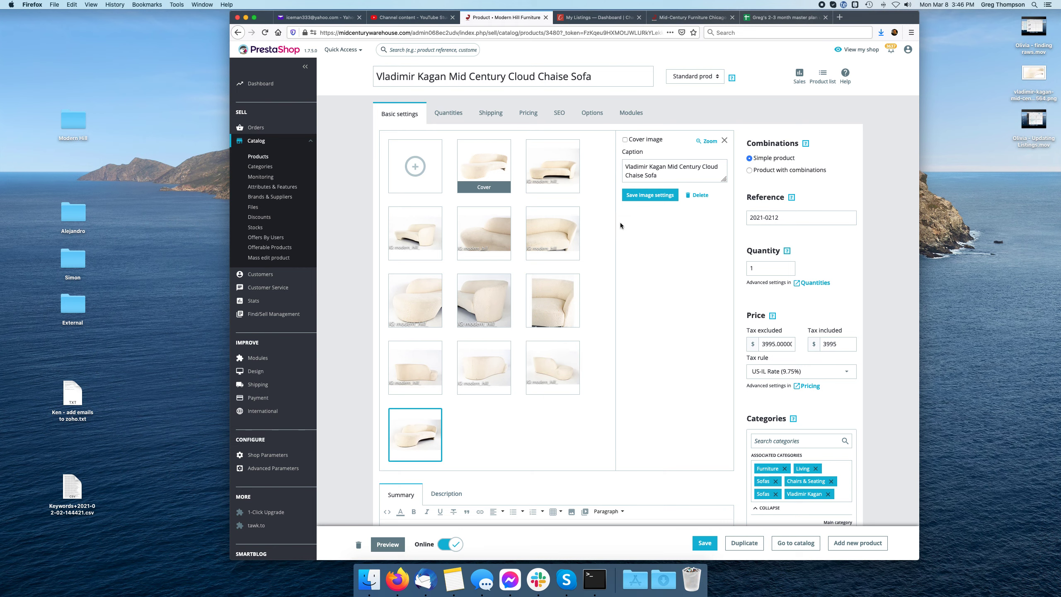
left_click(661, 172)
type("Main")
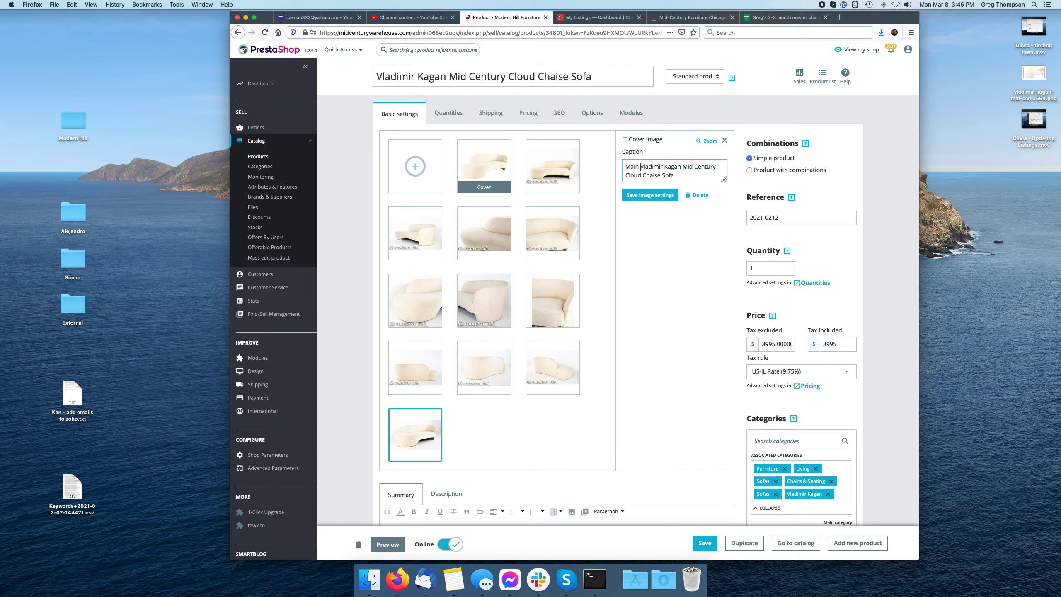
type(" angled view of")
left_click(650, 195)
- Review the captions of the other product images from the eleventh back to the cover image, and close the image settings
left_click(545, 350)
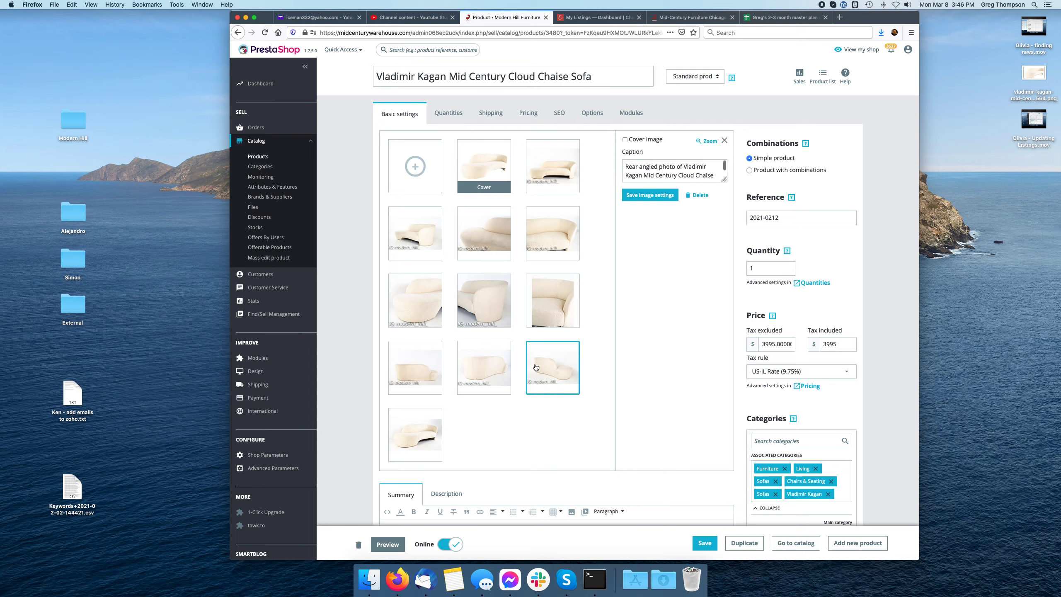
left_click(485, 363)
left_click(428, 364)
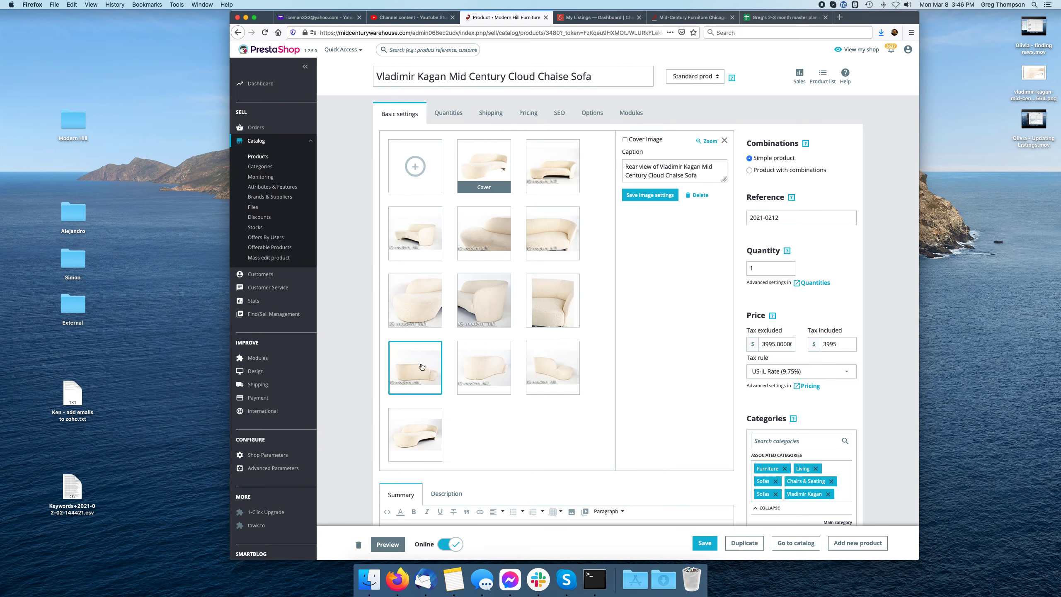
left_click(547, 311)
left_click(483, 308)
left_click(418, 302)
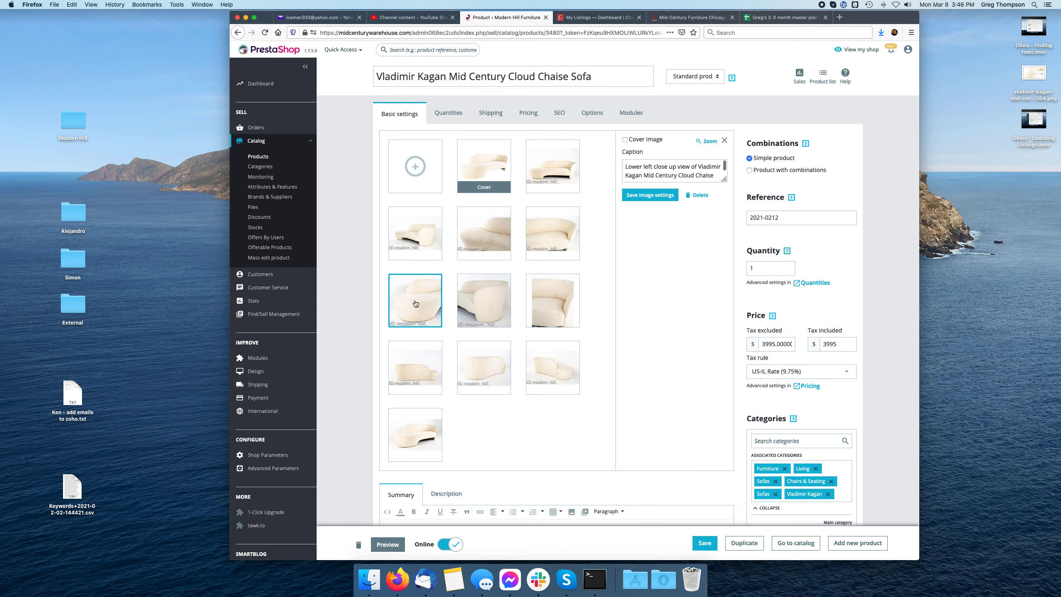
left_click(551, 232)
left_click(481, 235)
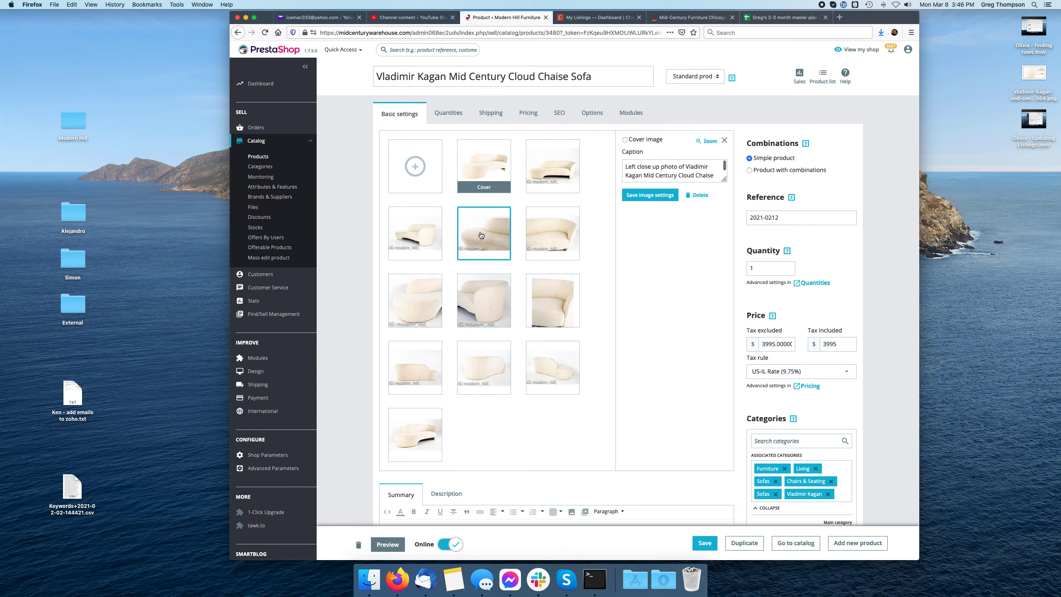
left_click(416, 238)
left_click(552, 167)
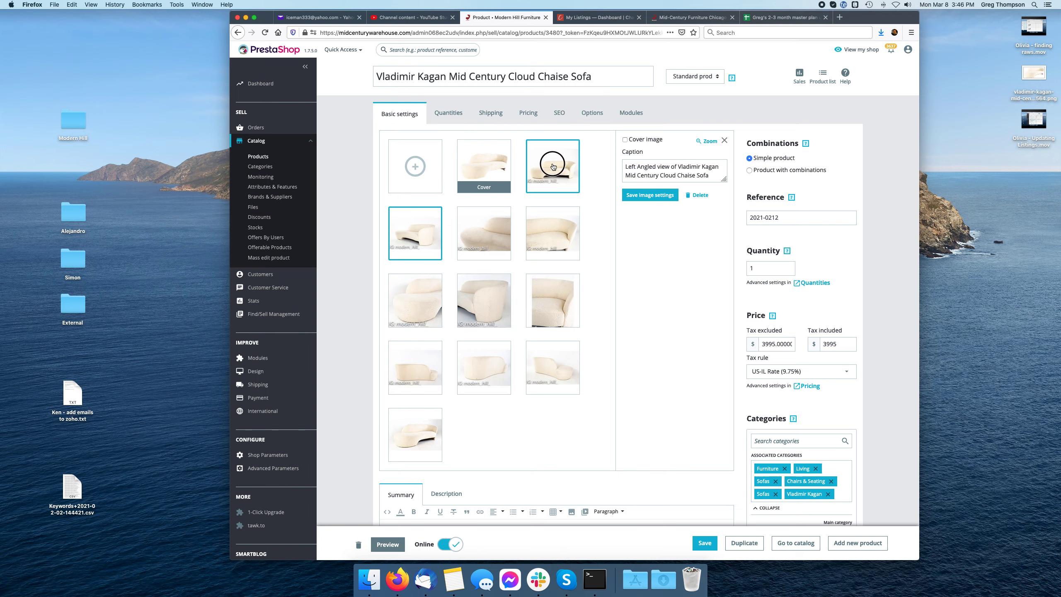
left_click(484, 168)
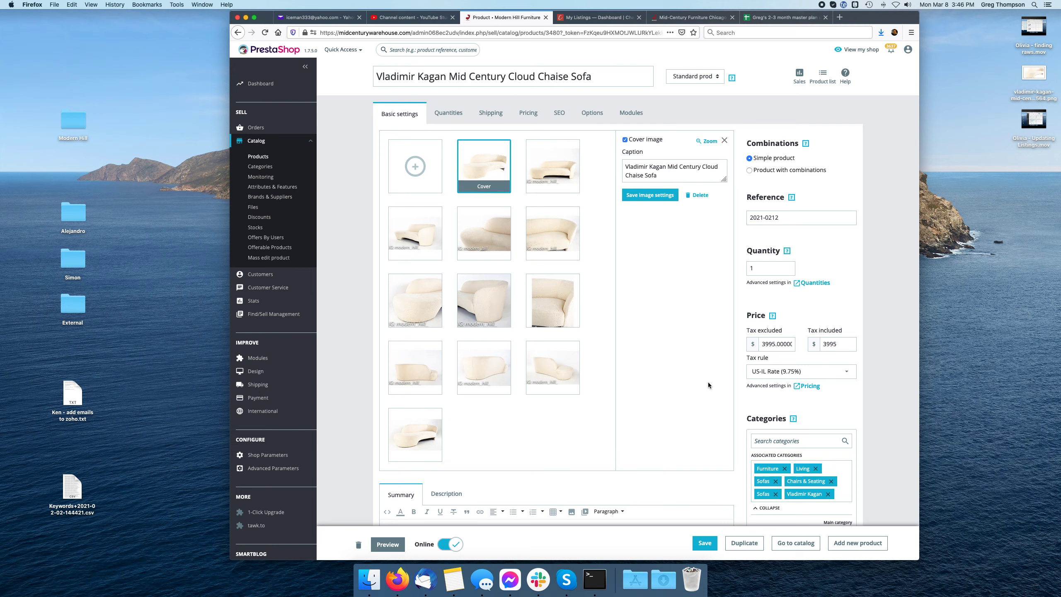
left_click(725, 140)
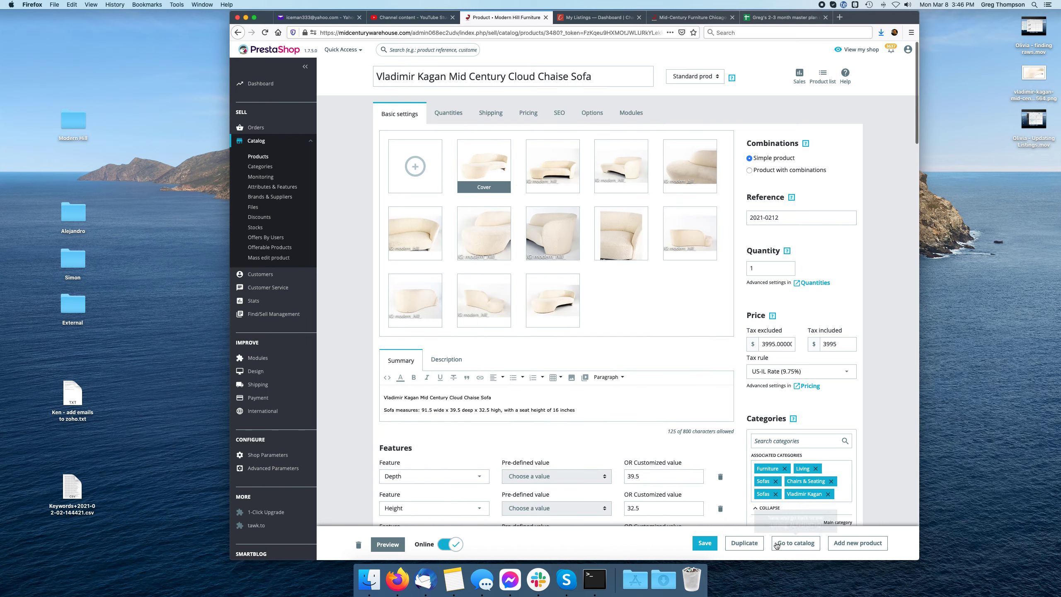
- Return to the product catalog and look through the list of furniture products
left_click(791, 544)
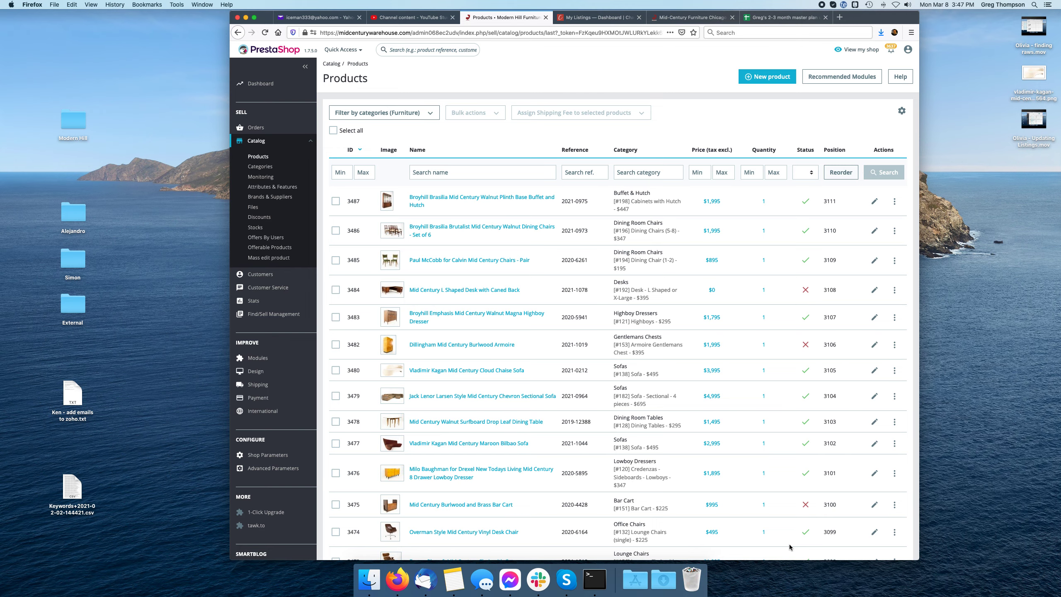
scroll(456, 365, "down", 1)
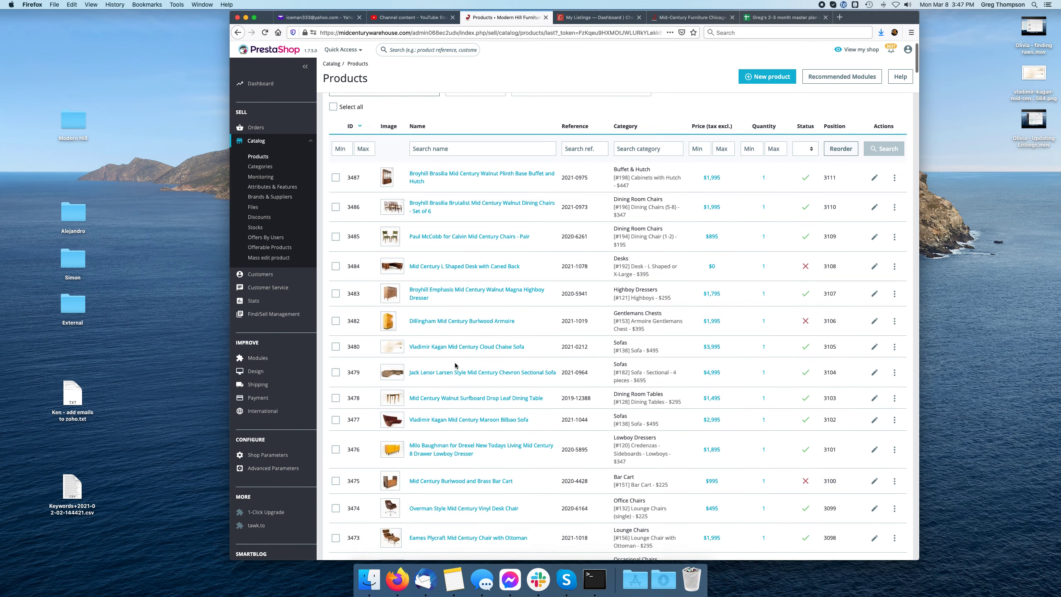
scroll(455, 365, "down", 4)
scroll(456, 365, "down", 3)
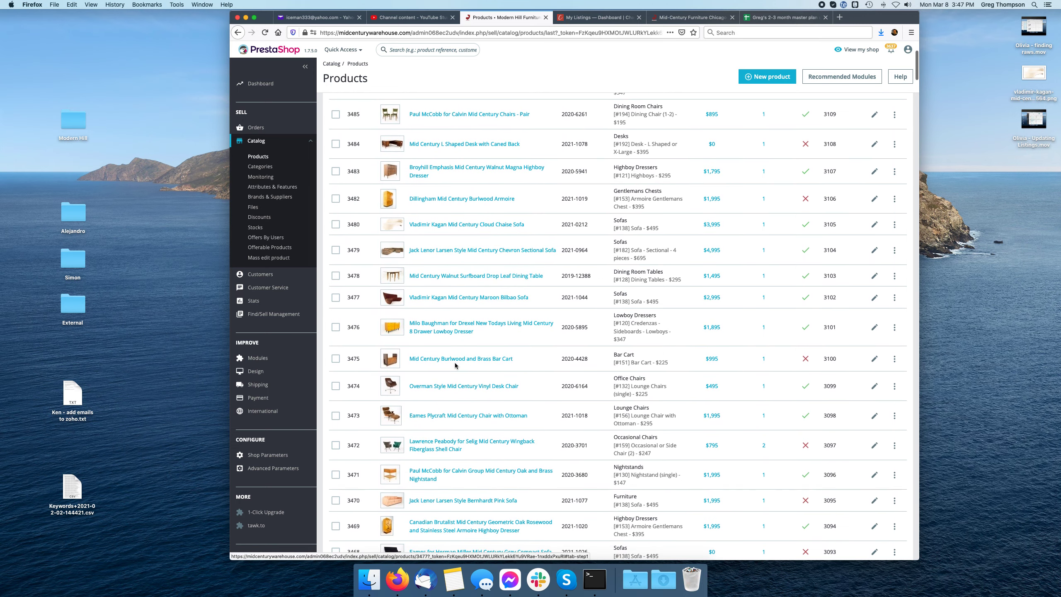
scroll(456, 365, "down", 10)
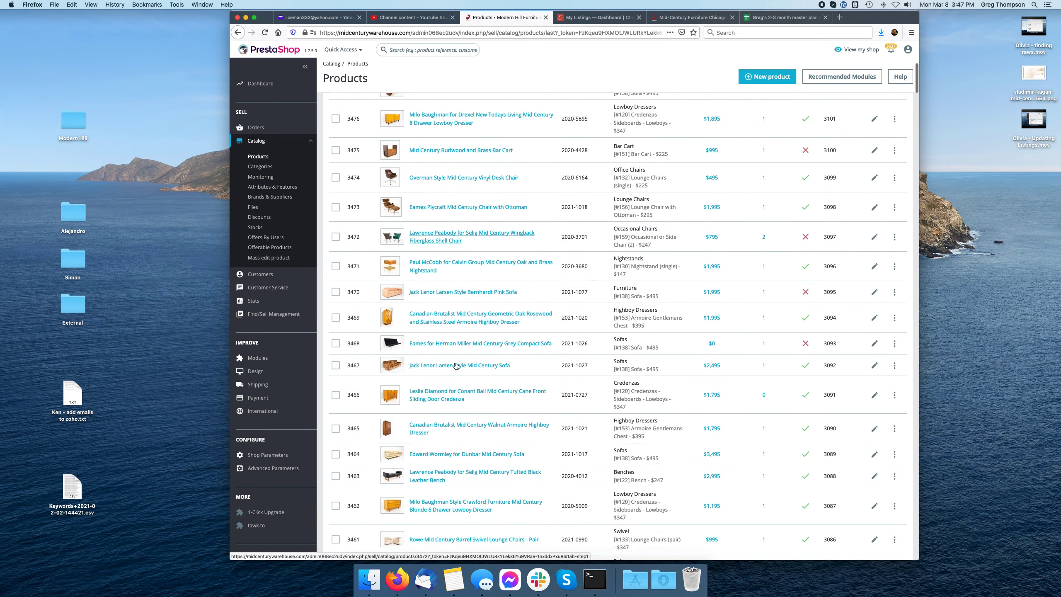
scroll(456, 364, "up", 15)
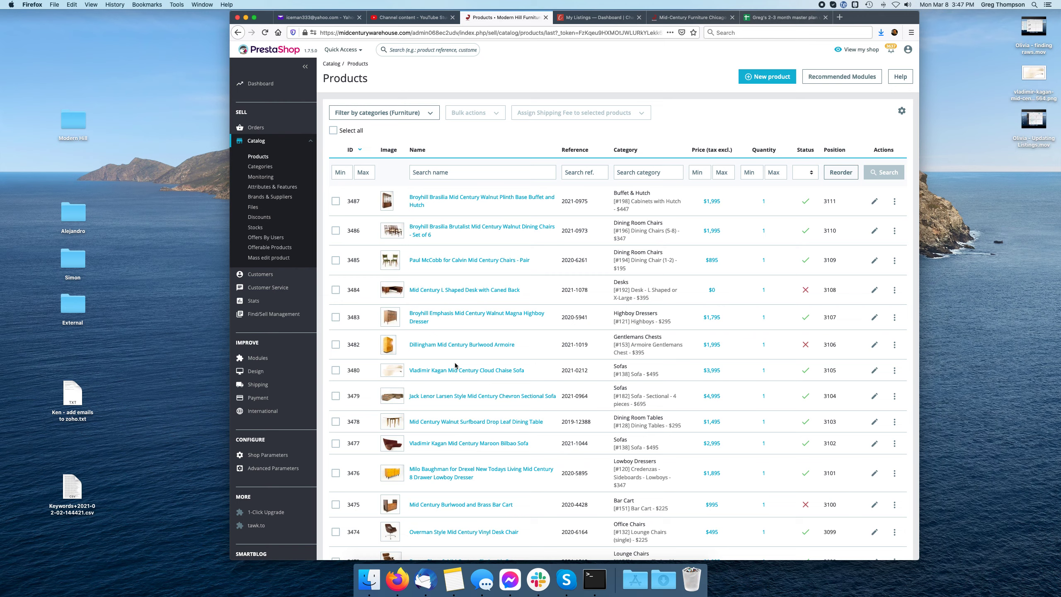